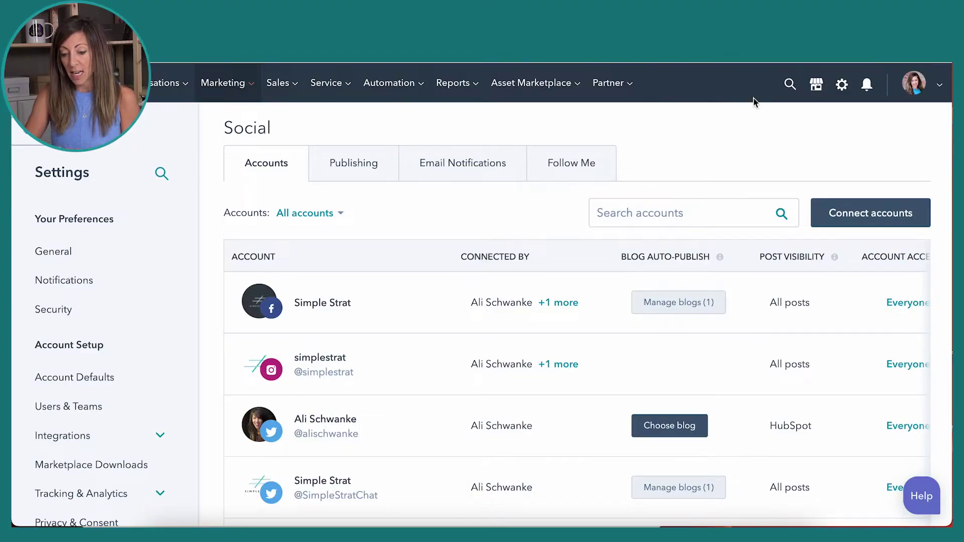
# Review the Social Accounts table, then open 'HubSpot Sequences: Your Sales Team's Superpower' in the post editor
pyautogui.scroll(-10, 170, 462)
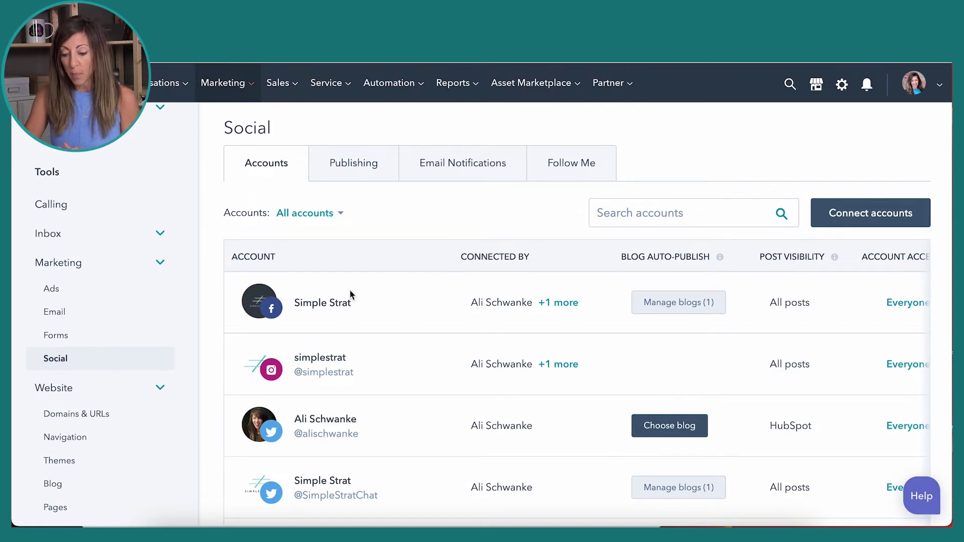
pyautogui.scroll(-2, 338, 302)
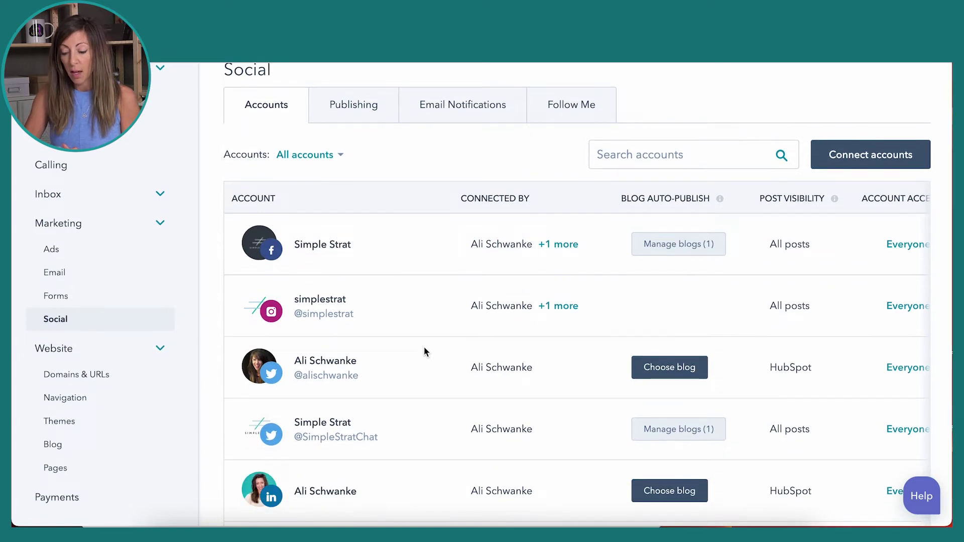
pyautogui.scroll(-1, 618, 297)
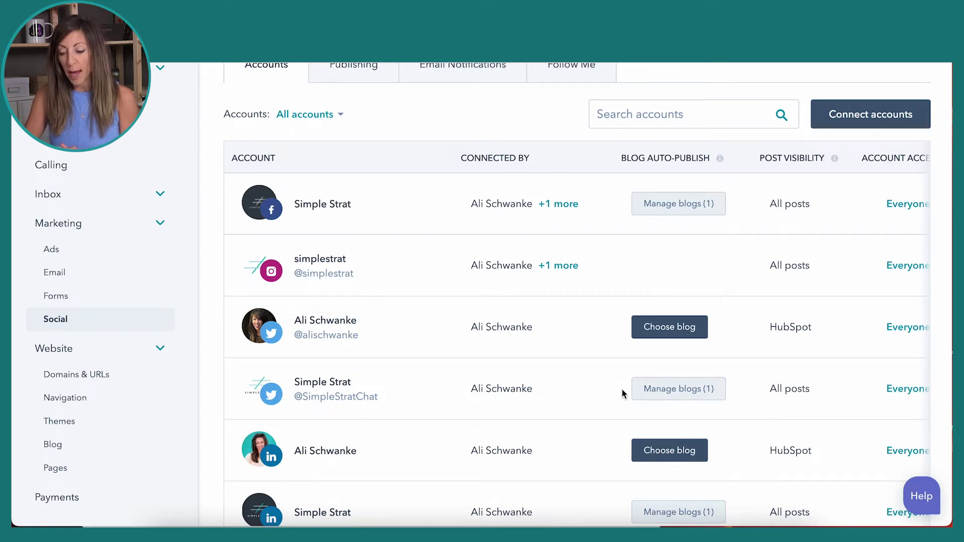
pyautogui.scroll(1, 622, 389)
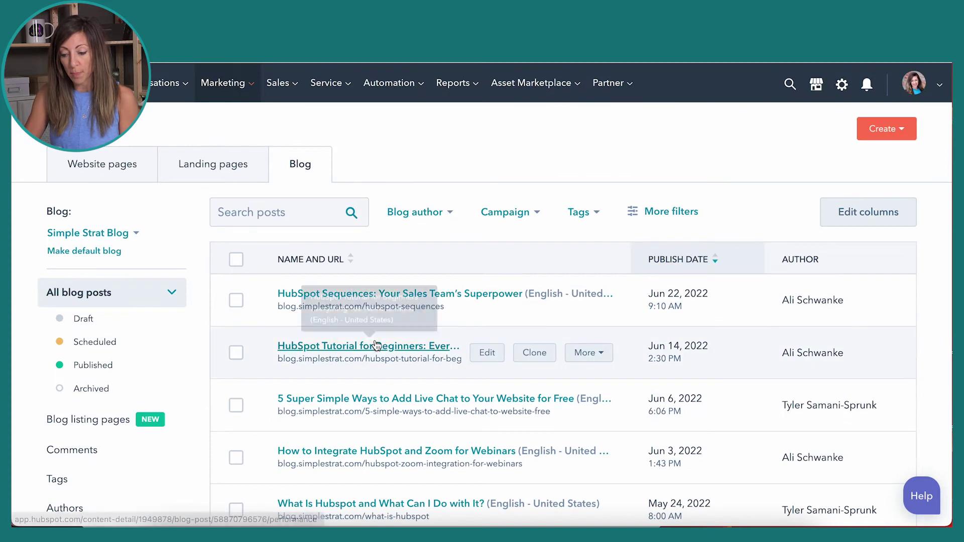
pyautogui.click(483, 302)
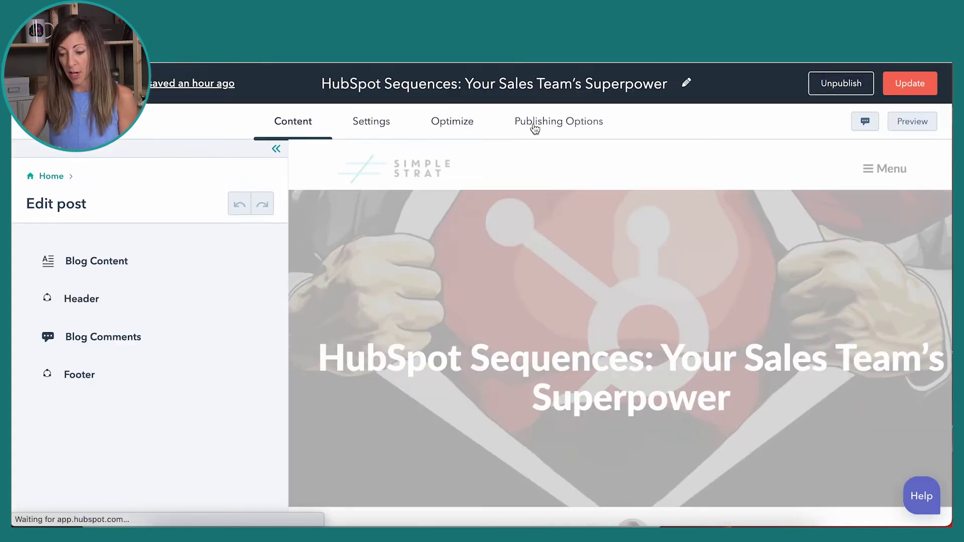
pyautogui.click(552, 126)
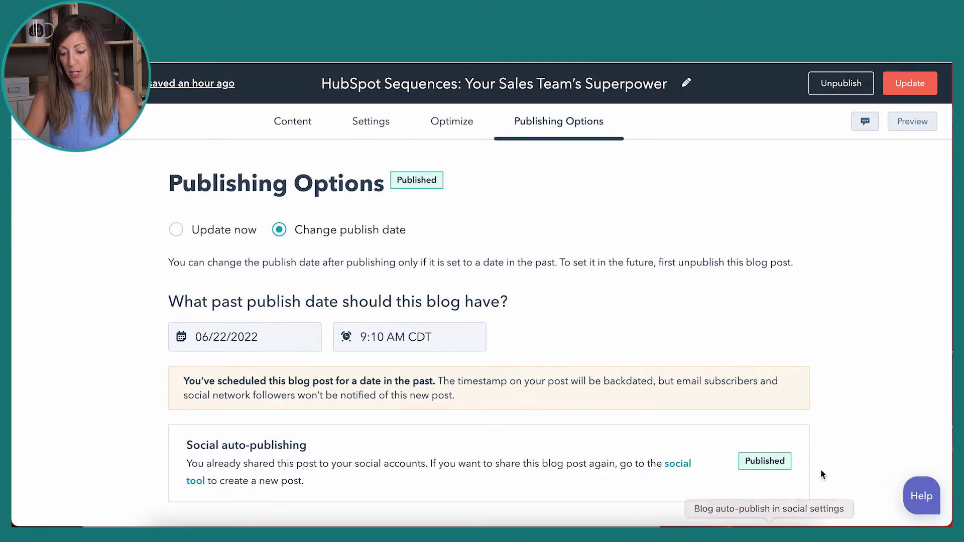
pyautogui.click(30, 83)
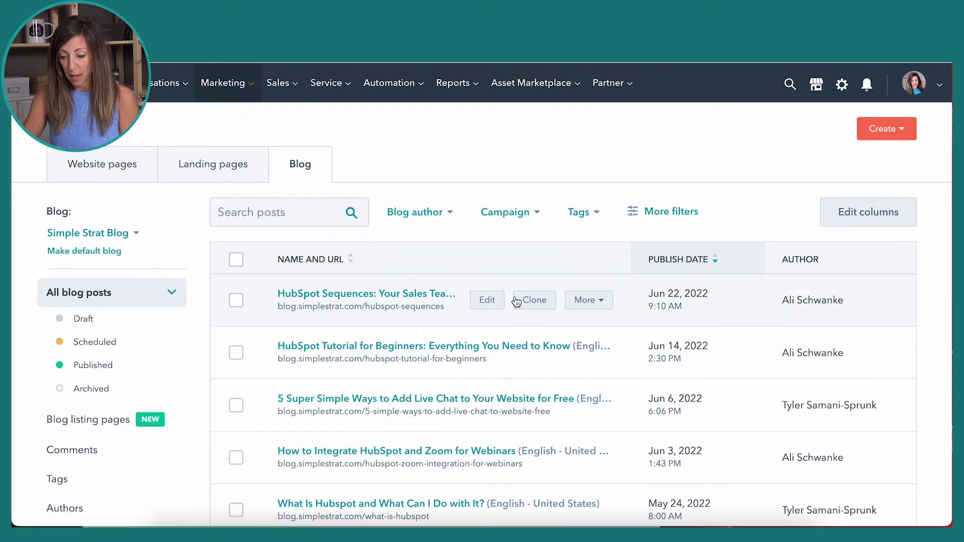
# Clone the HubSpot Sequences post under the name 'Test' and view its publishing options
pyautogui.click(540, 302)
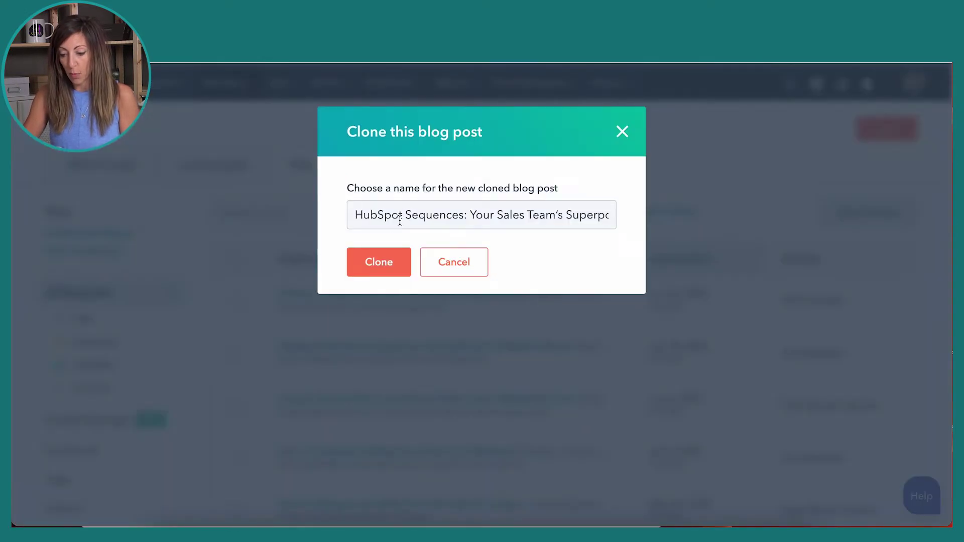
pyautogui.tripleClick(405, 215)
pyautogui.write('Test')
pyautogui.click(399, 270)
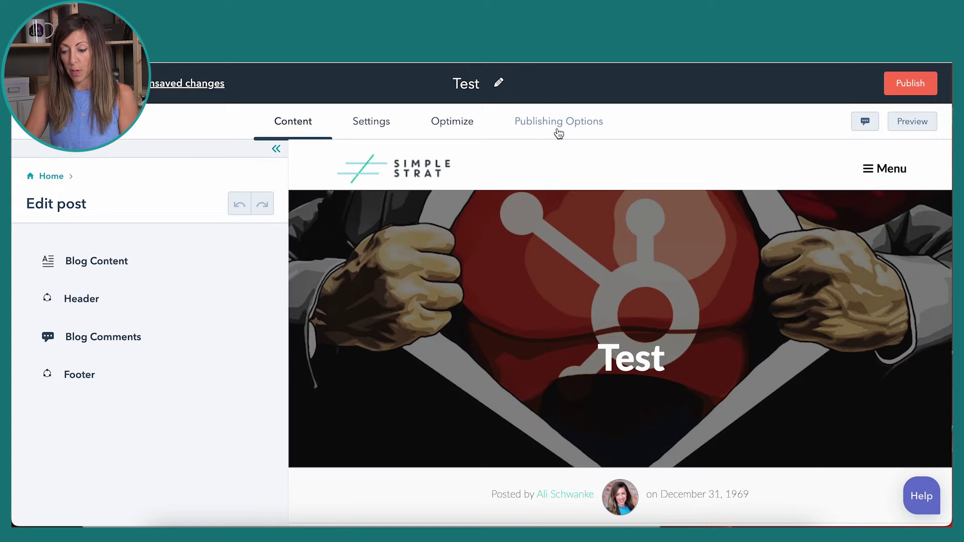
pyautogui.click(557, 132)
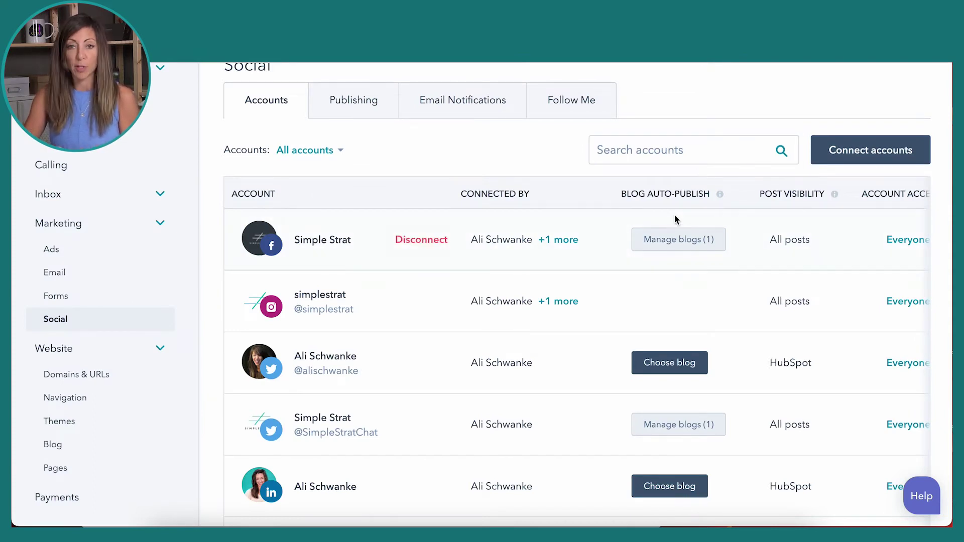
# Set the unassigned Twitter account to auto-publish the SimpleStrat_Mar2017 (English) blog
pyautogui.scroll(-2, 678, 281)
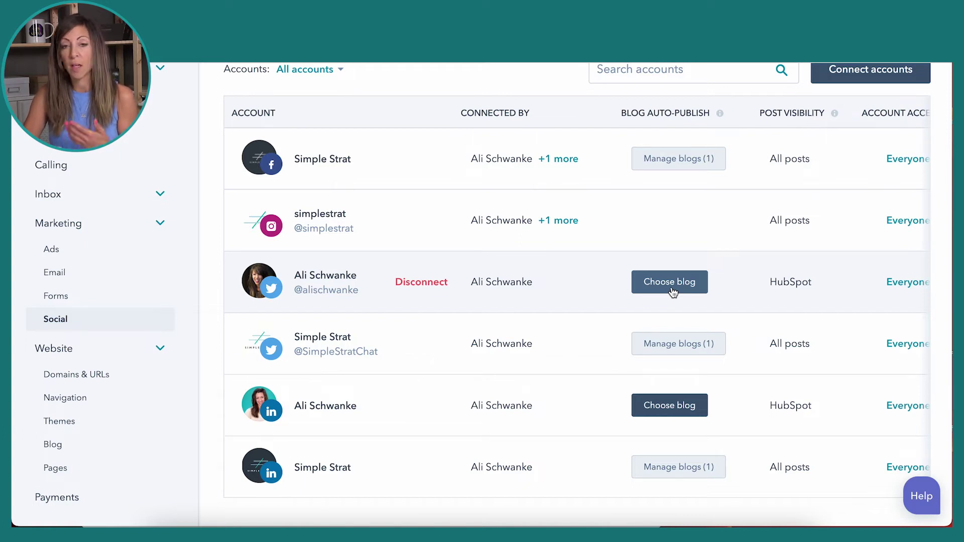
pyautogui.click(673, 293)
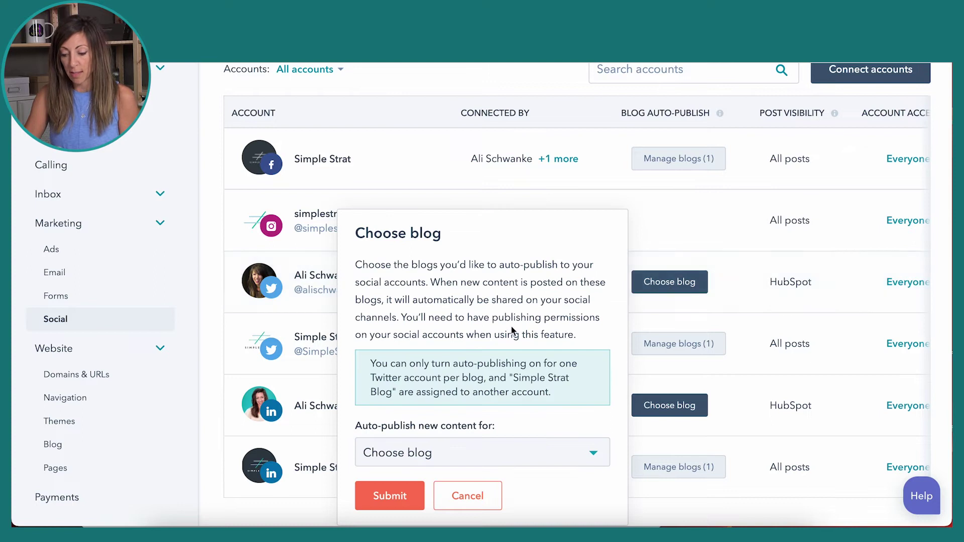
pyautogui.scroll(-1, 511, 326)
pyautogui.scroll(1, 511, 327)
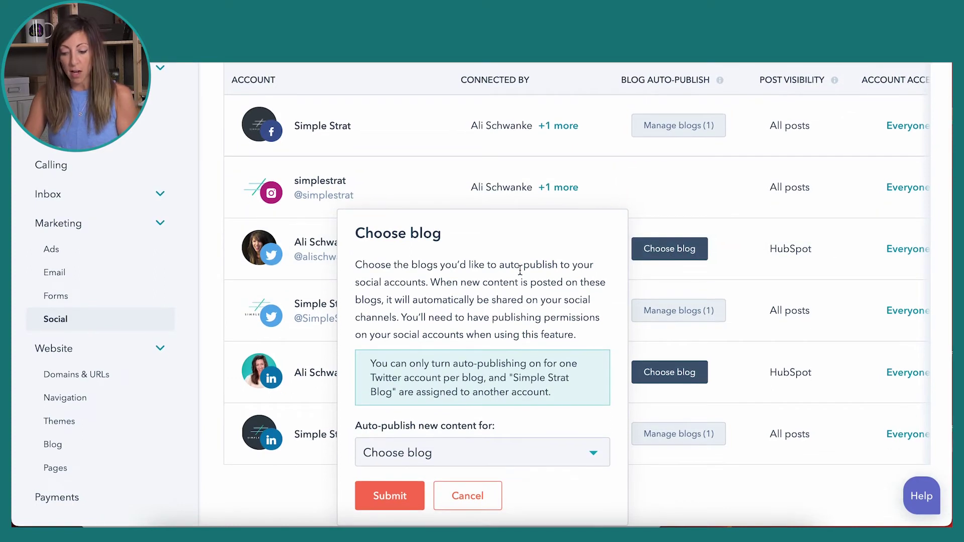
pyautogui.click(494, 455)
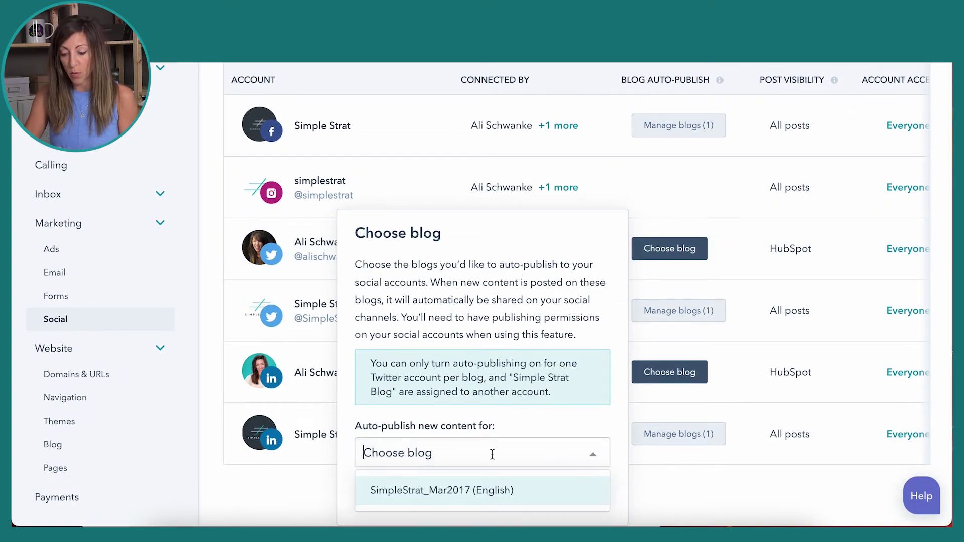
pyautogui.click(459, 492)
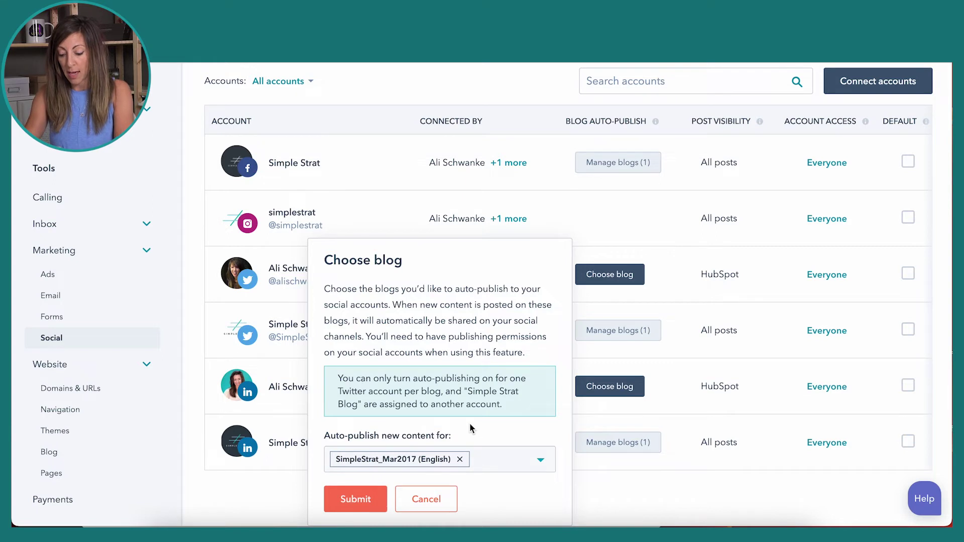
pyautogui.click(363, 500)
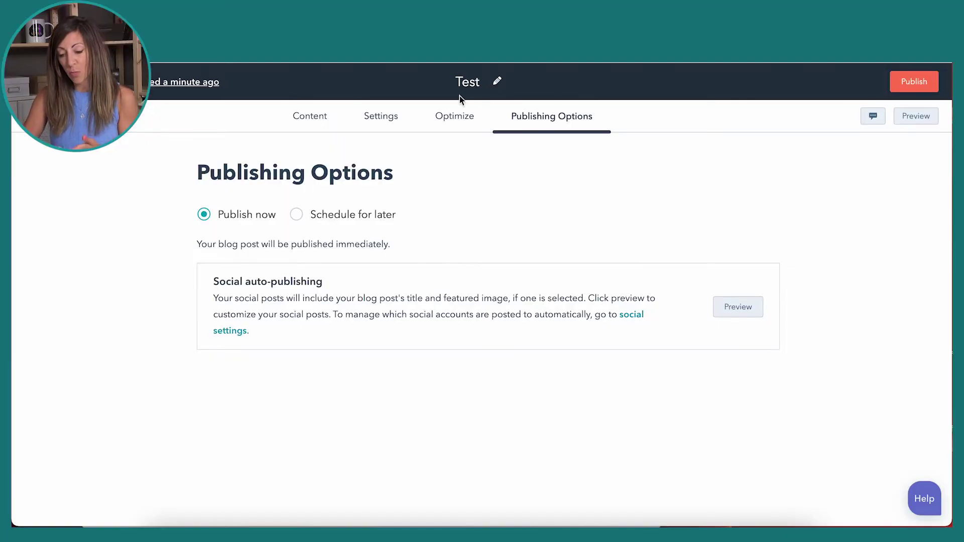
# Replace the Facebook auto-post text with 'How can you save time and still contact more potential customers? Learn about HubSpot…'
pyautogui.click(738, 308)
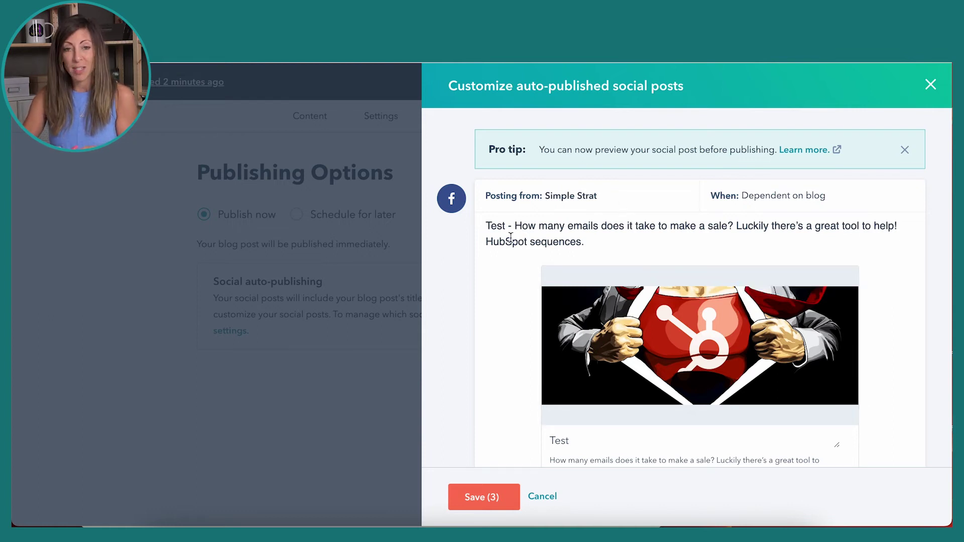
pyautogui.scroll(-1, 629, 258)
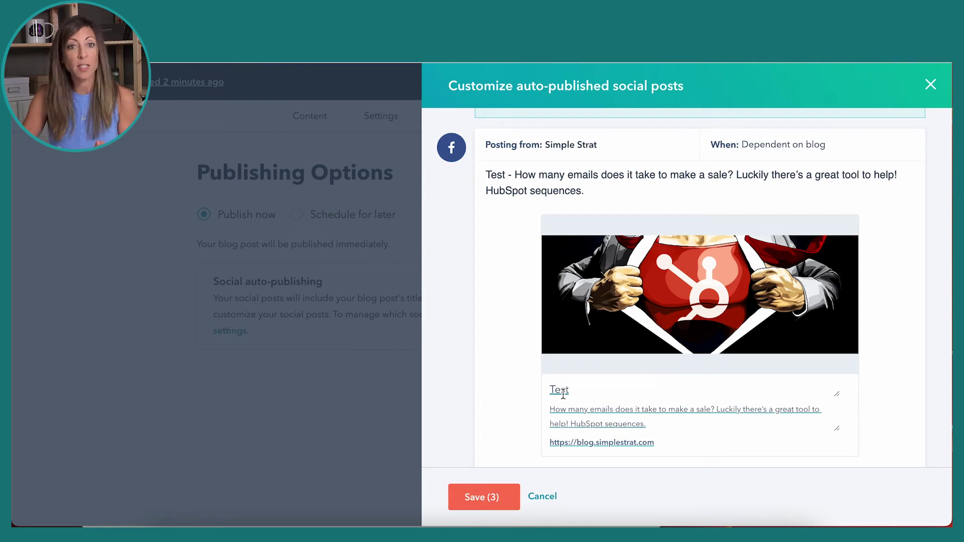
pyautogui.moveTo(547, 394)
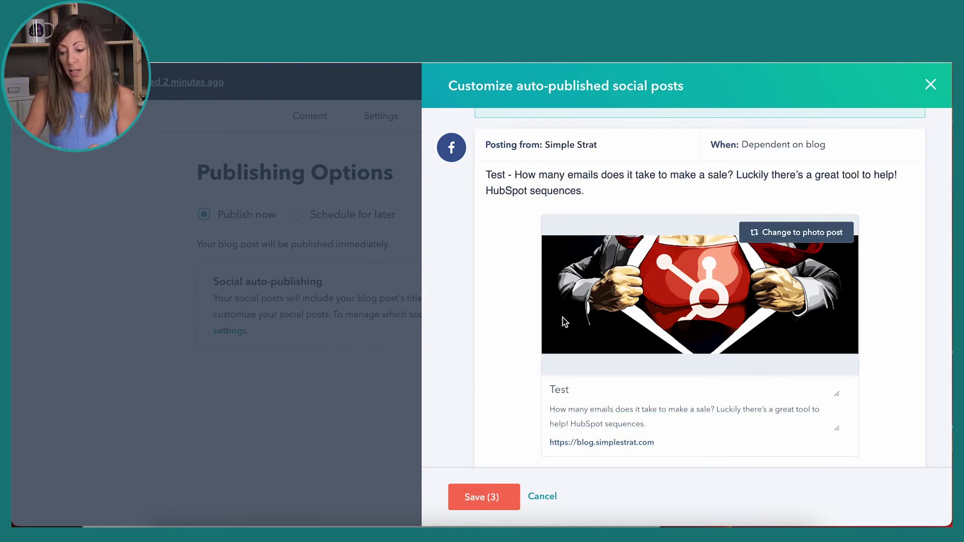
pyautogui.scroll(1, 565, 321)
pyautogui.moveTo(598, 236); pyautogui.dragTo(456, 227)
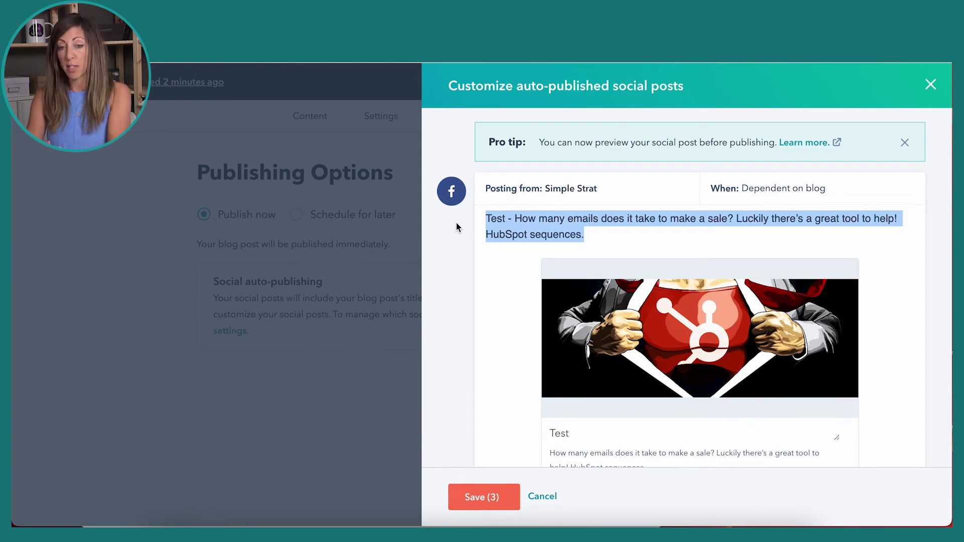
pyautogui.write('How can you save time and still contact')
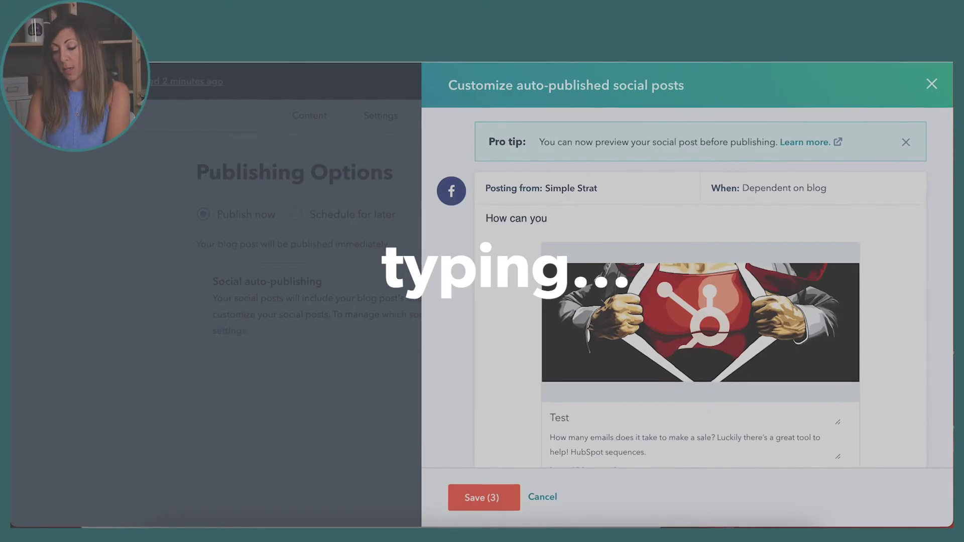
pyautogui.write(' more potential customers? Learn about ')
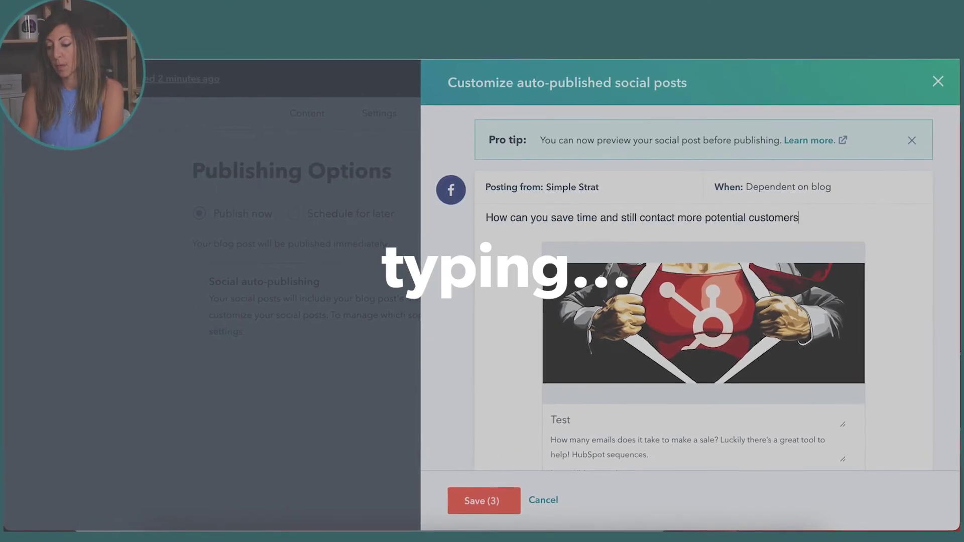
pyautogui.write('HubSpot sequences!')
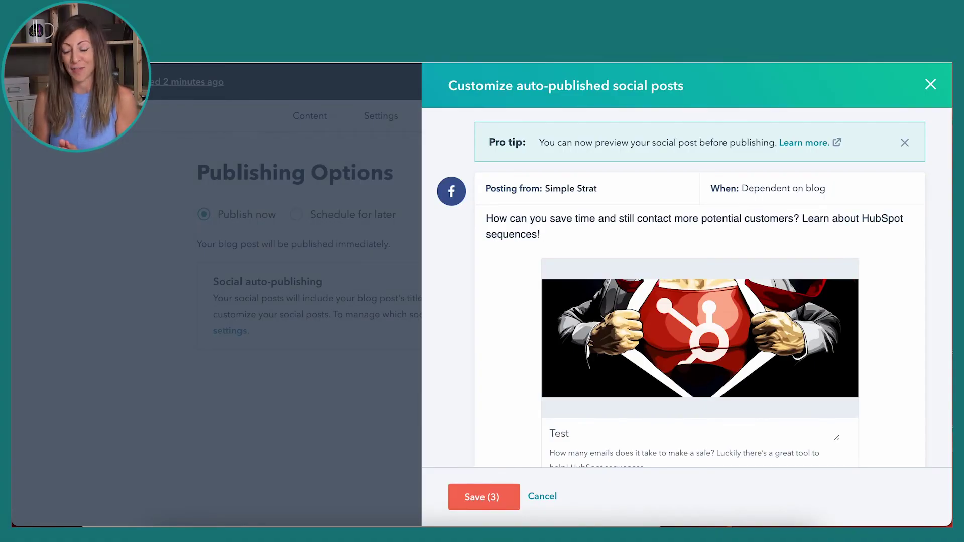
pyautogui.press('Return')
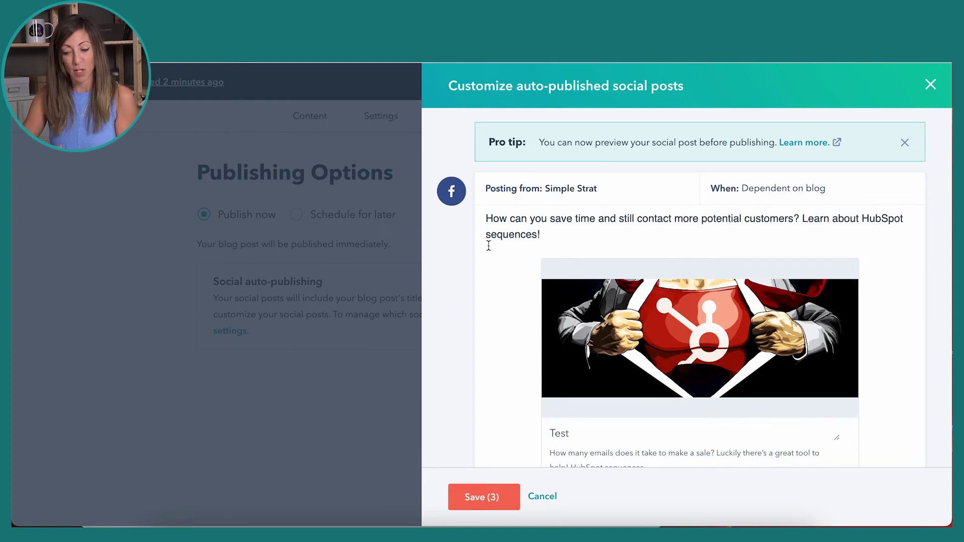
pyautogui.press('BackSpace')
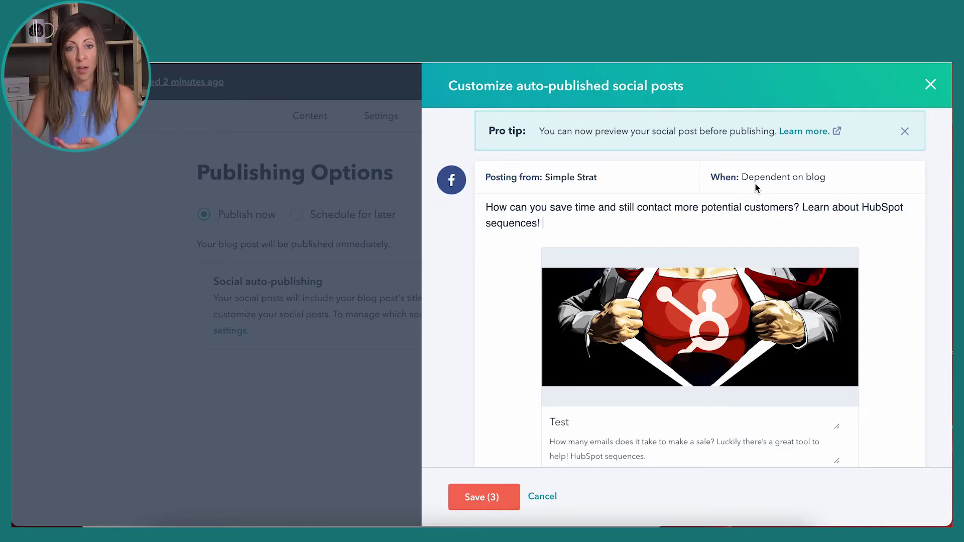
# Change the LinkedIn link title from 'Test' to 'Is your team using this HubSpot super power?'
pyautogui.scroll(-7, 755, 184)
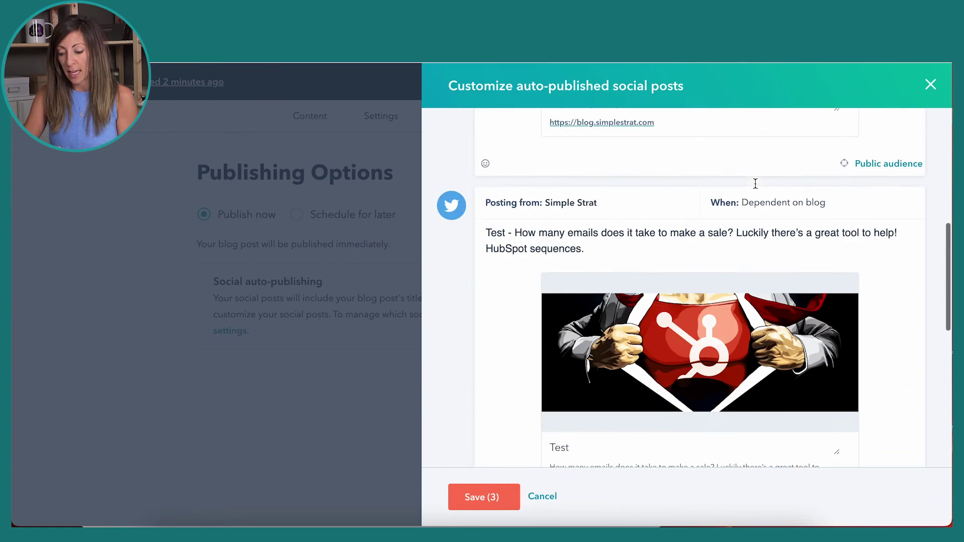
pyautogui.scroll(-7, 686, 390)
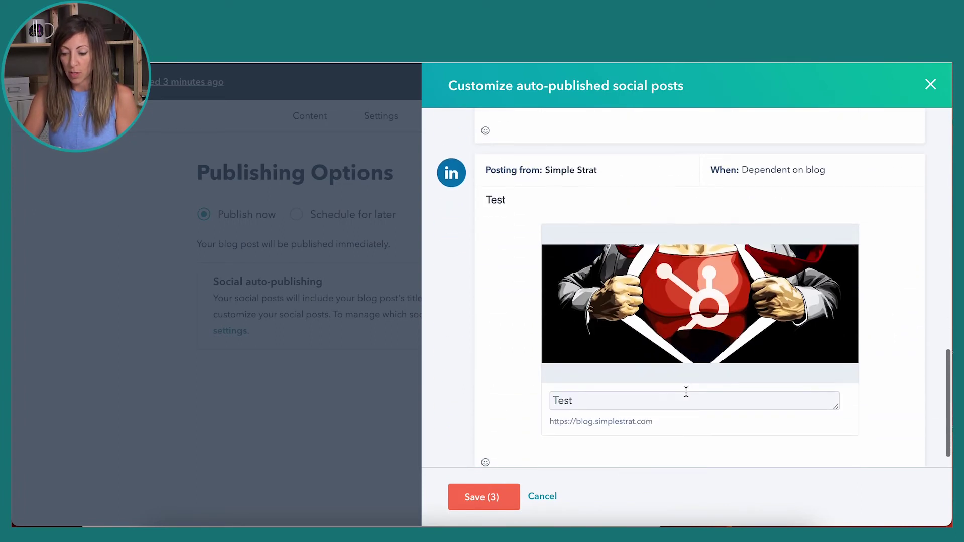
pyautogui.moveTo(577, 400); pyautogui.dragTo(520, 405)
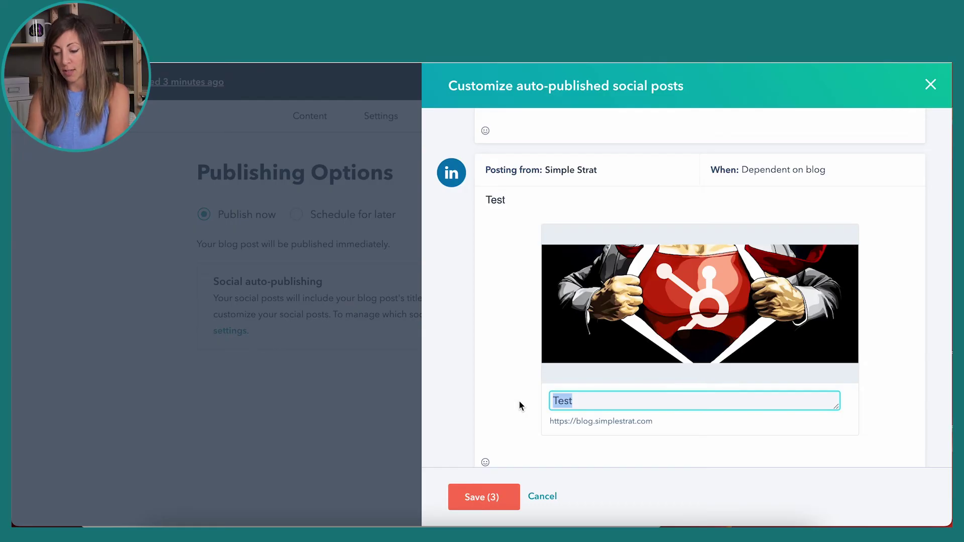
pyautogui.write('Is your')
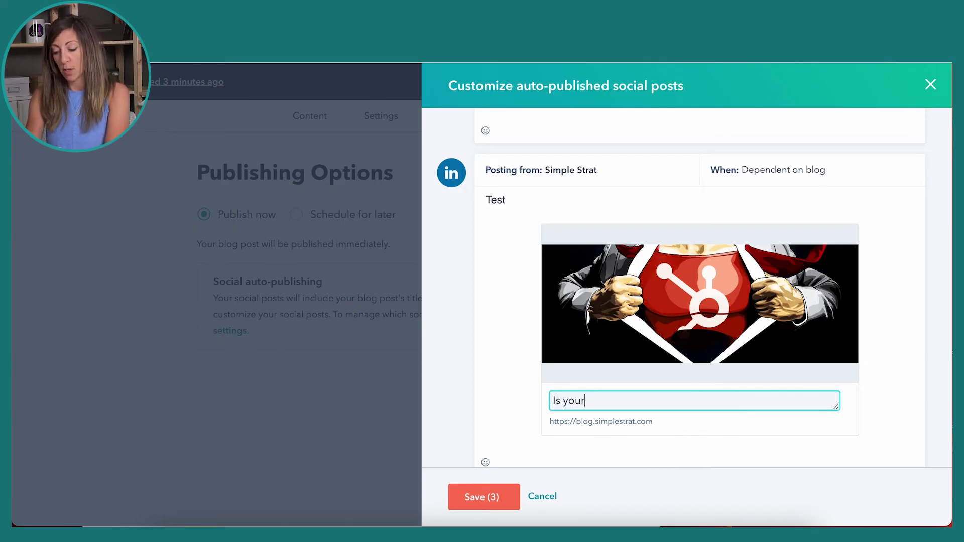
pyautogui.write(' team using this HubSpot super')
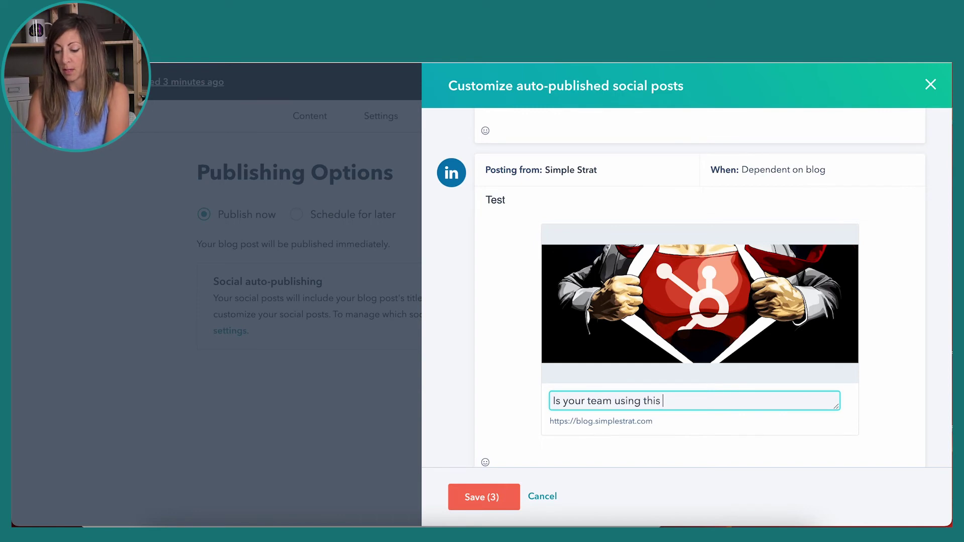
pyautogui.write(' power?')
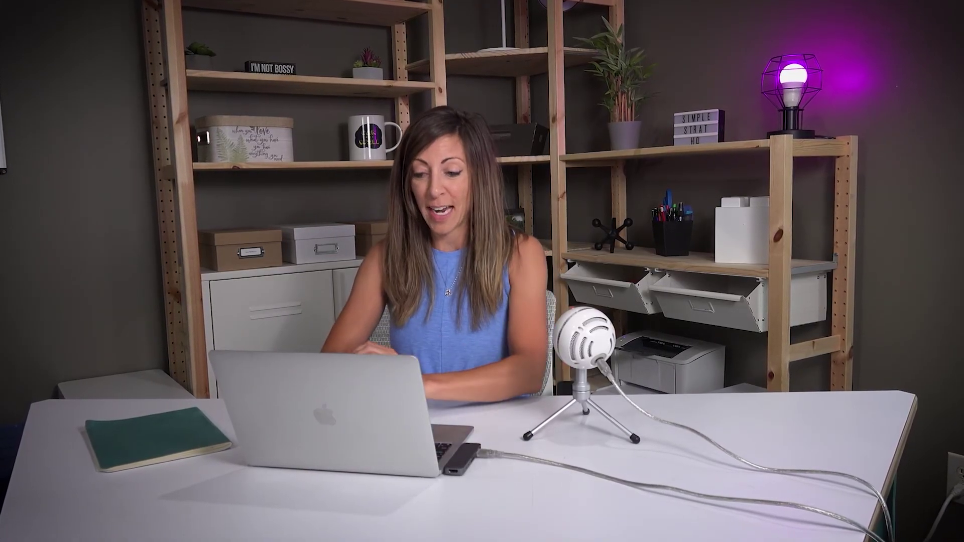
# Set the LinkedIn post text to 'Sequences - with great power comes great responsibility. Learn how to use wisely.'
pyautogui.write('Se')
pyautogui.write('quences - with gre')
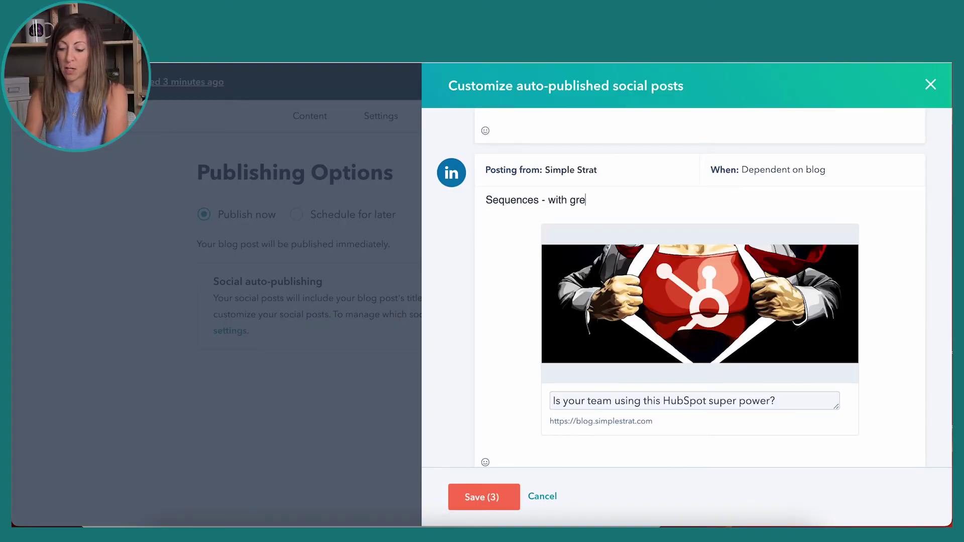
pyautogui.write('at power comes great responsibility. LEarn ho')
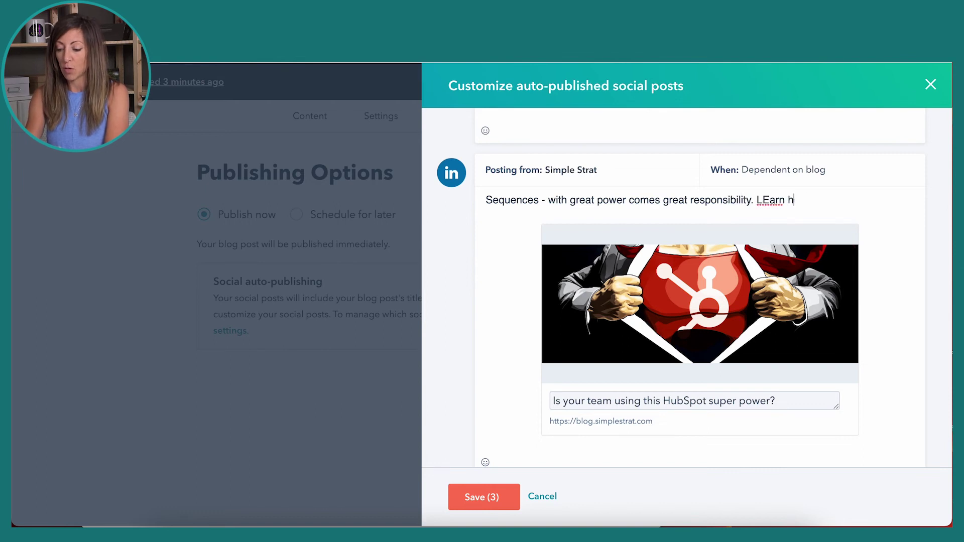
pyautogui.press('BackSpace')
pyautogui.press('BackSpace')
pyautogui.write('earn how to use wisefly.')
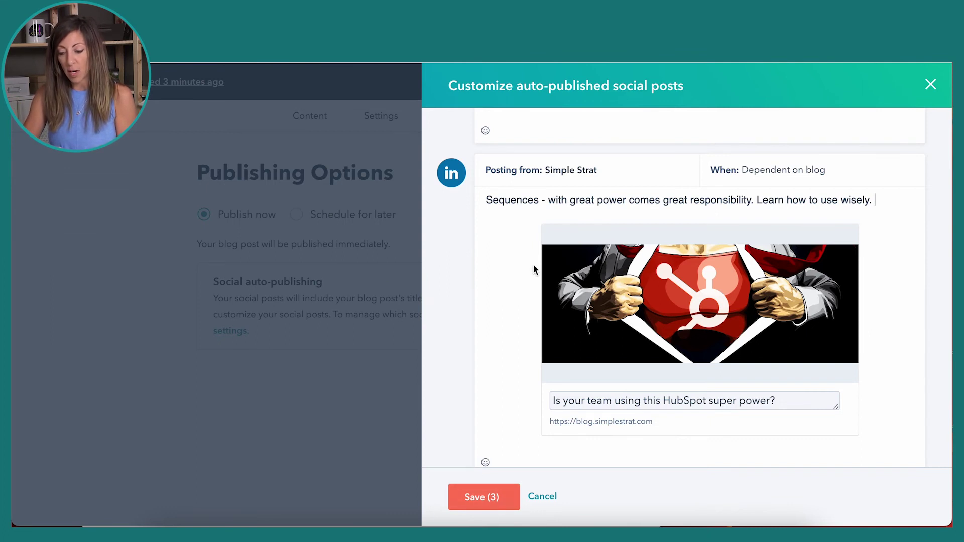
pyautogui.scroll(7, 535, 263)
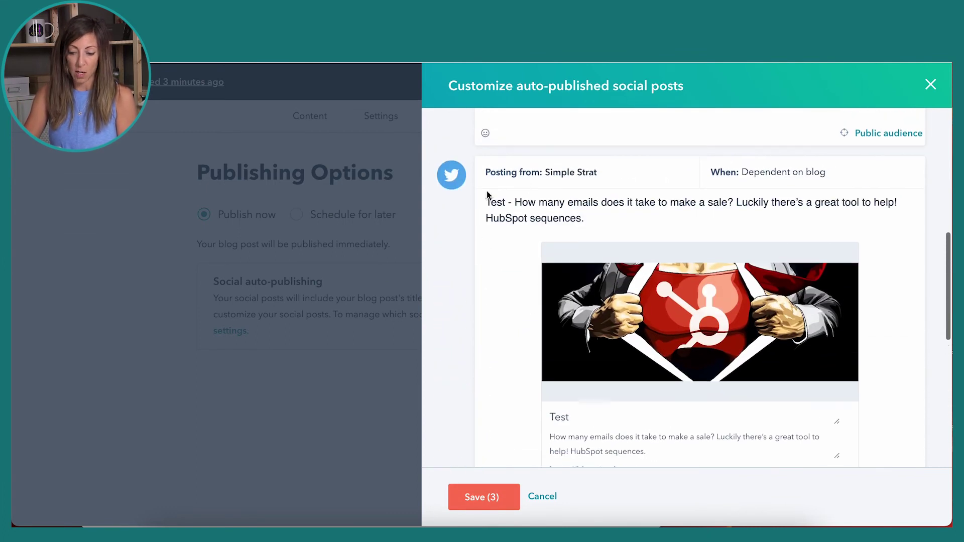
# Save the three customized social posts to go out 15 minutes after the blog, then publish
pyautogui.click(495, 501)
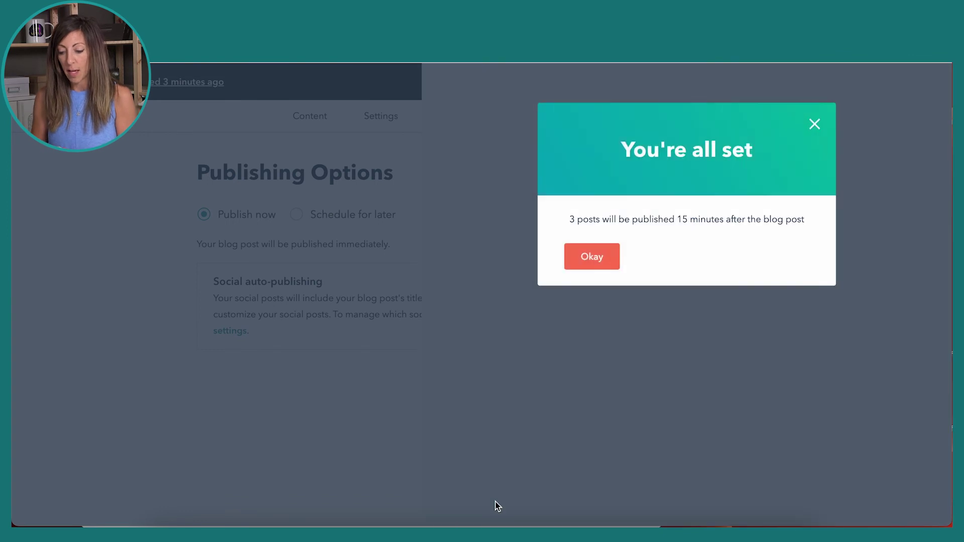
pyautogui.click(591, 257)
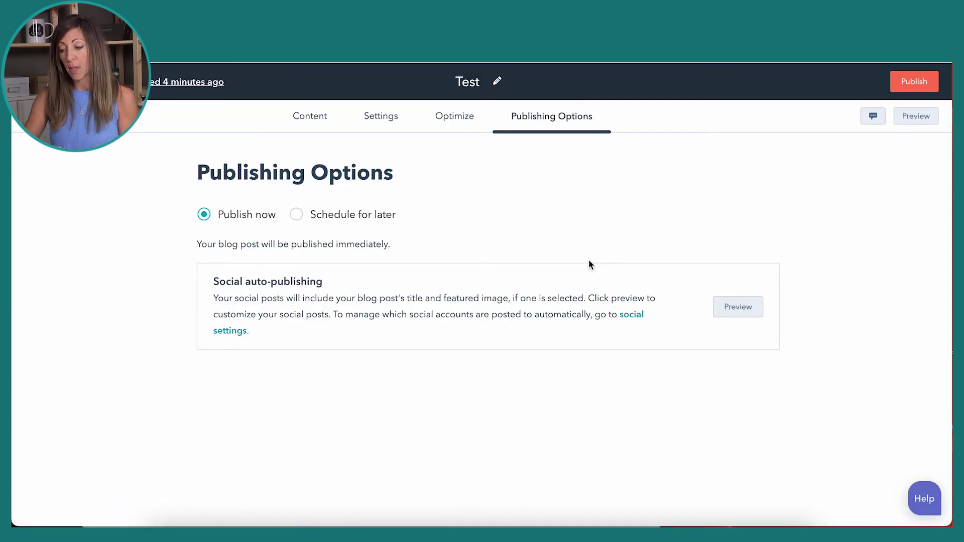
pyautogui.click(914, 83)
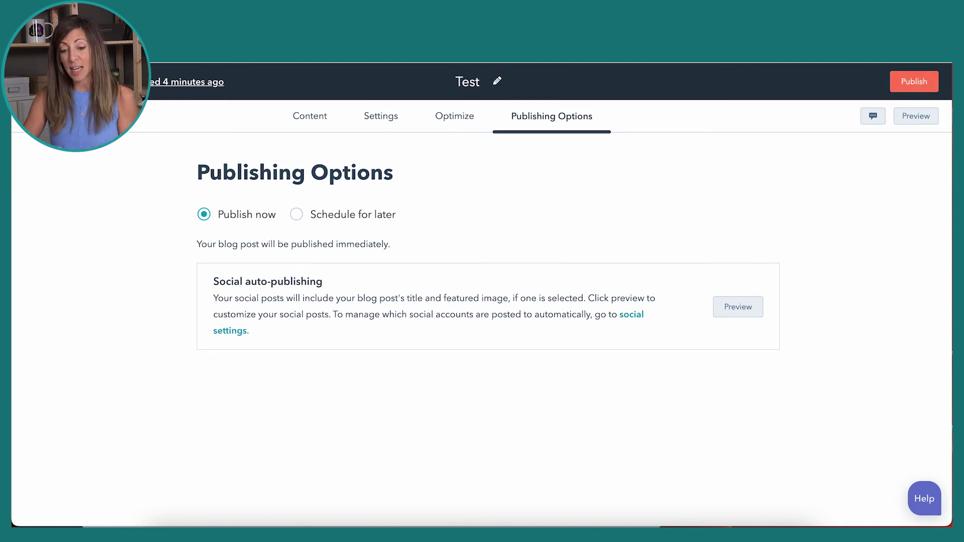